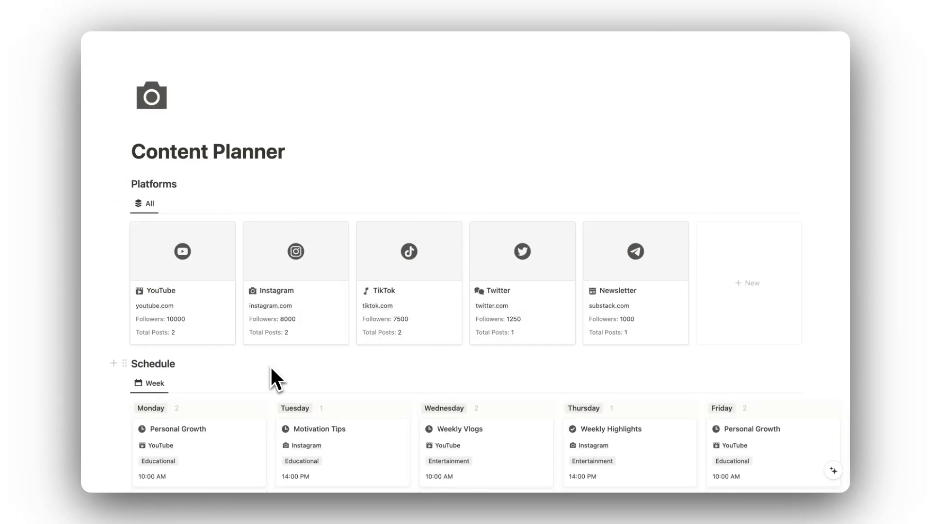
pyautogui.scroll(-5, 270, 365)
pyautogui.moveTo(295, 384)
pyautogui.mouseDown()
pyautogui.moveTo(334, 383)
pyautogui.moveTo(297, 394)
pyautogui.mouseUp()
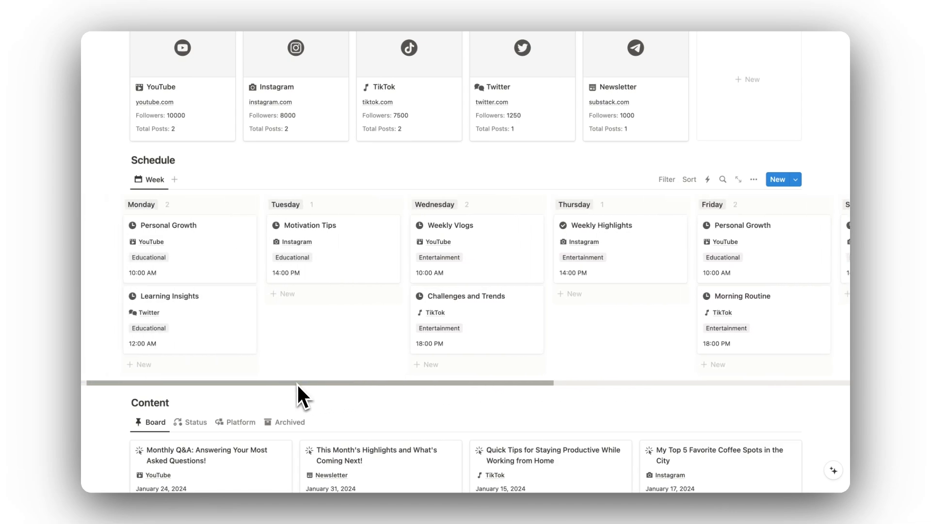
pyautogui.scroll(-5, 473, 364)
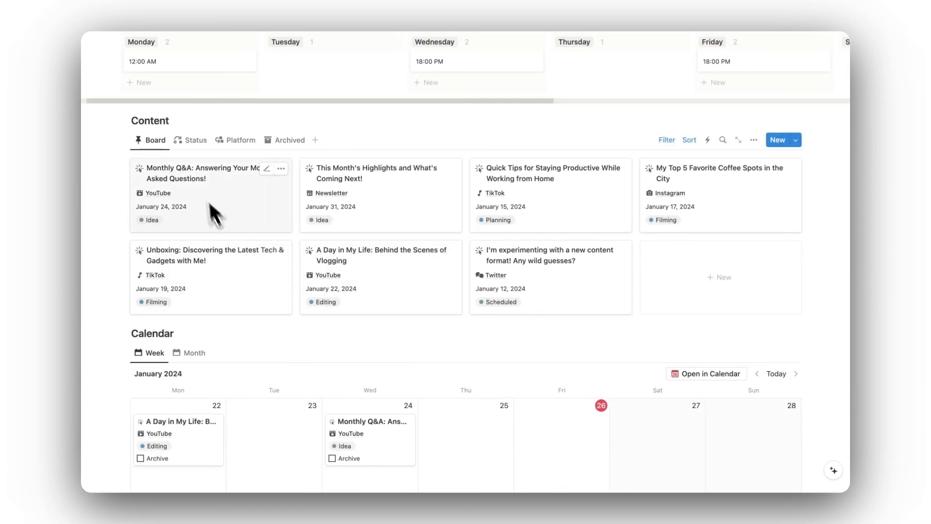
# - Switch the Content database from Status to Platform grouping and set the calendar to the January 2024 month view
pyautogui.click(194, 141)
pyautogui.click(237, 141)
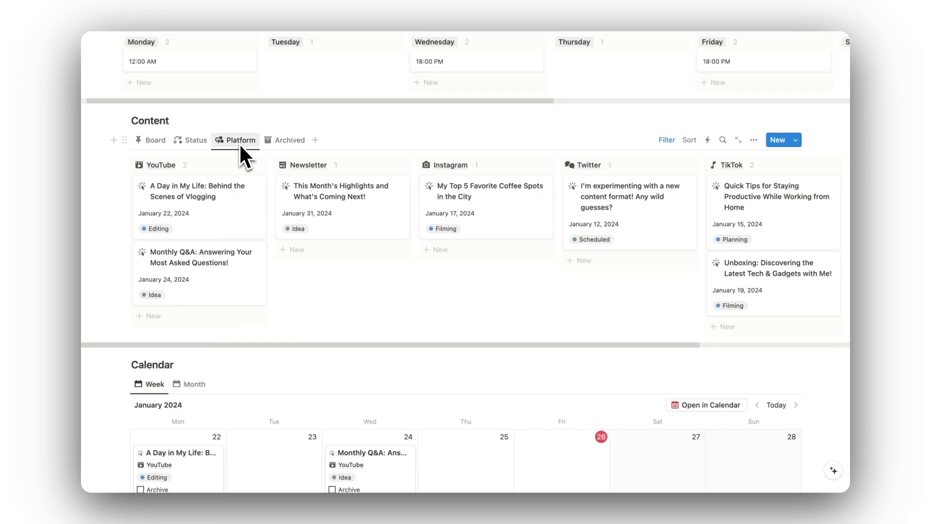
pyautogui.scroll(-2, 415, 302)
pyautogui.scroll(-4, 425, 310)
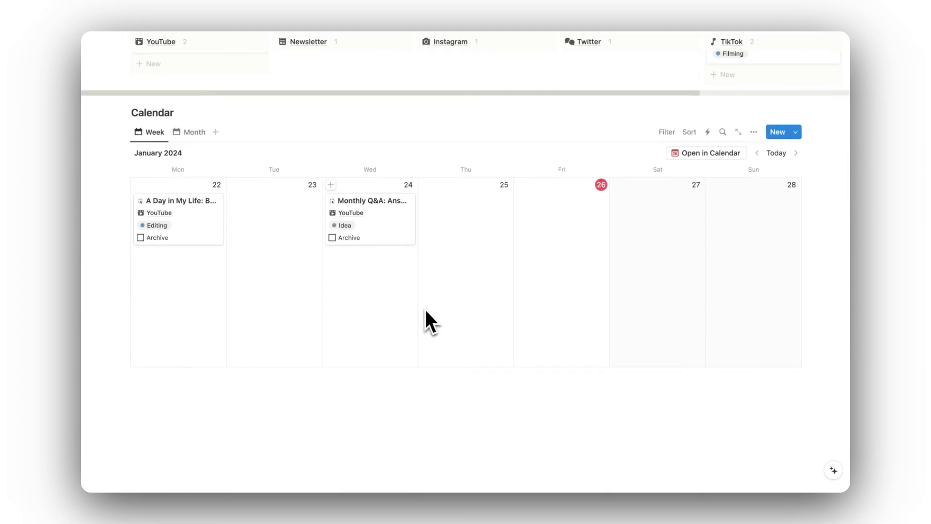
pyautogui.click(194, 134)
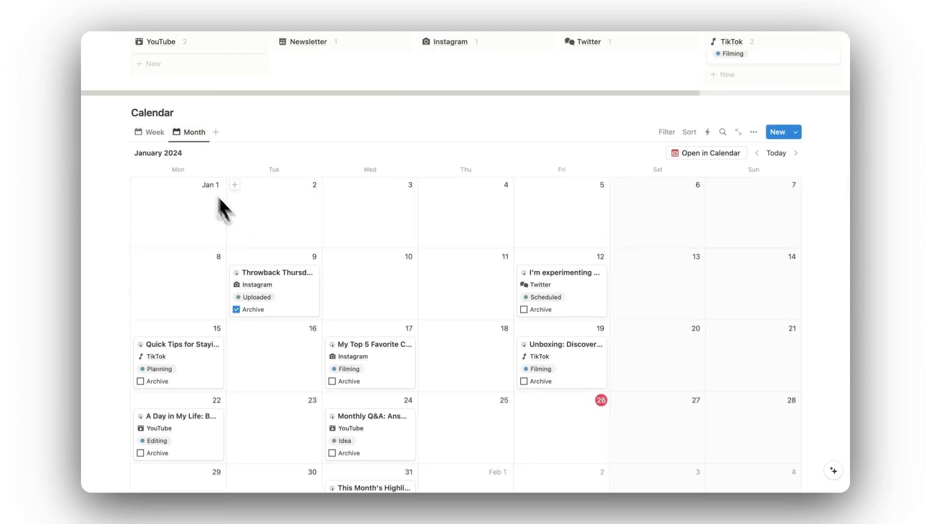
pyautogui.scroll(-2, 454, 312)
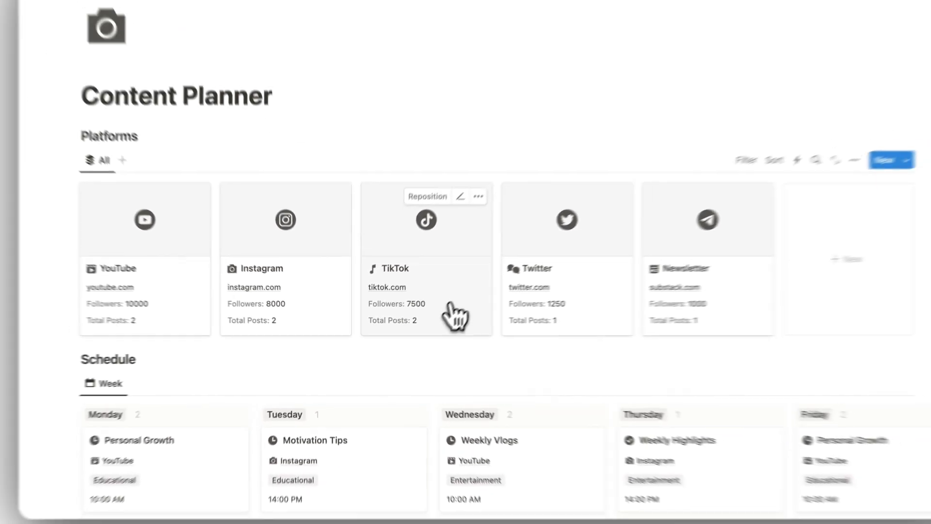
# - Open the TikTok card from the Platforms gallery as a peek page
pyautogui.click(448, 292)
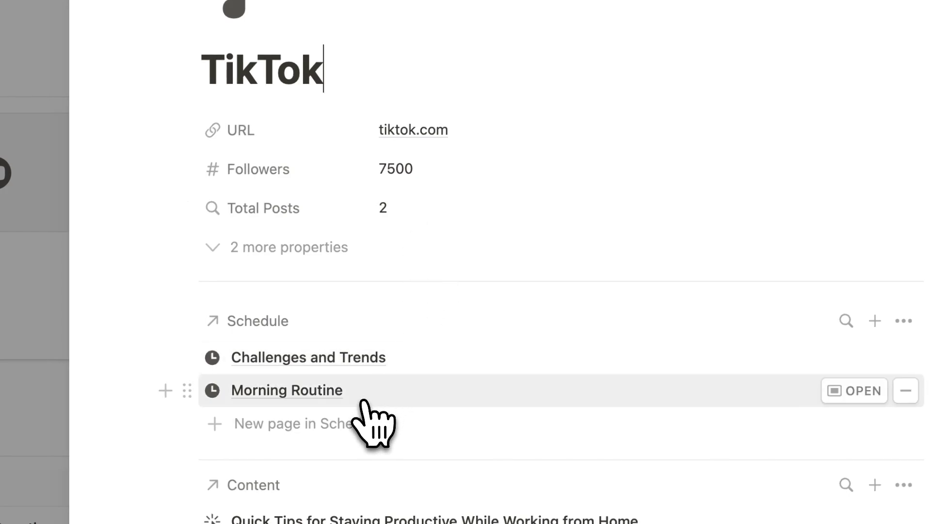
pyautogui.scroll(-5, 364, 408)
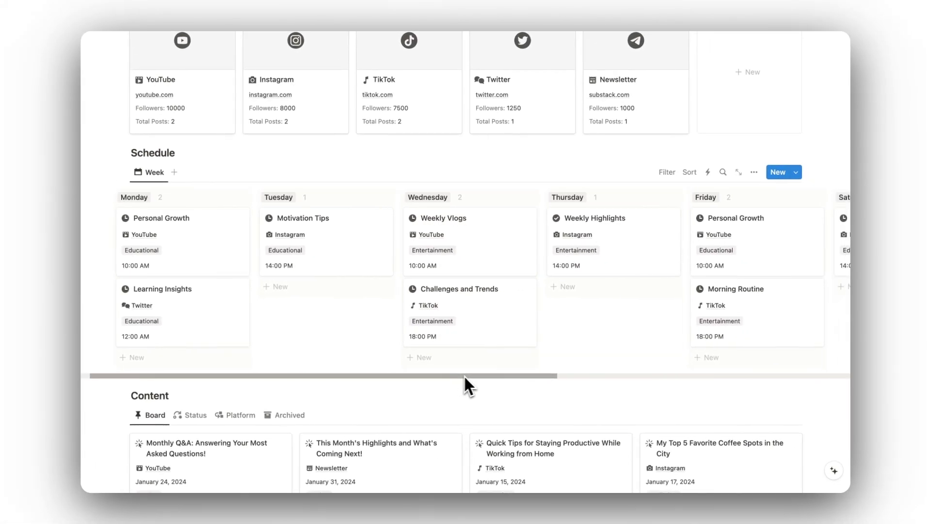
pyautogui.moveTo(464, 376)
pyautogui.mouseDown()
pyautogui.moveTo(661, 377)
pyautogui.moveTo(430, 374)
pyautogui.mouseUp()
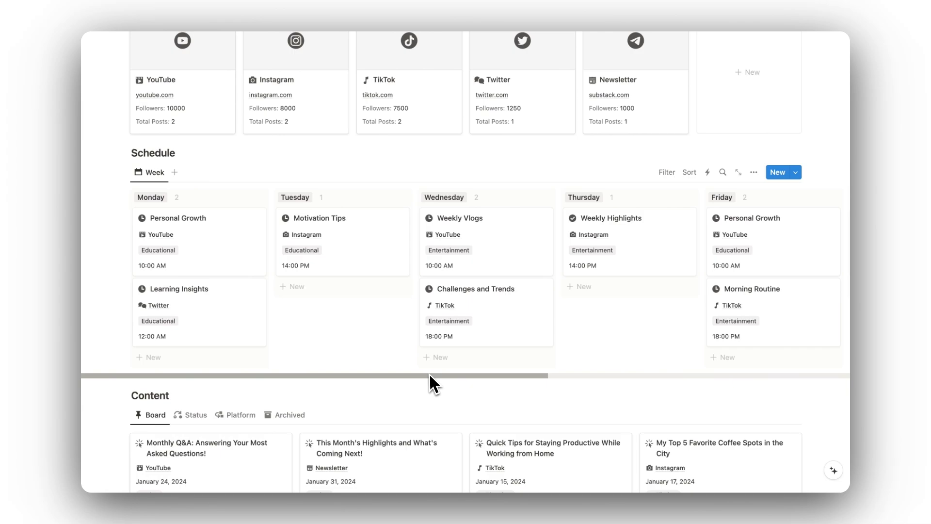
pyautogui.scroll(-5, 429, 373)
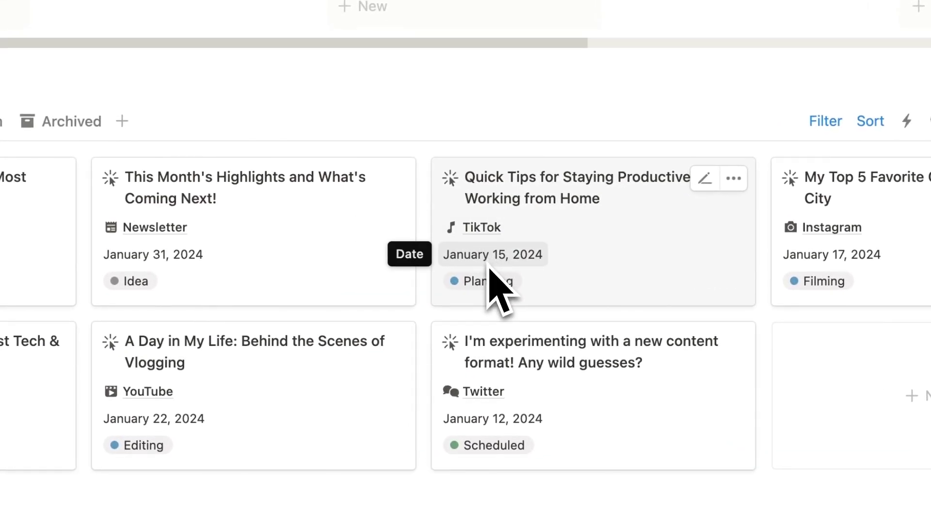
pyautogui.click(494, 290)
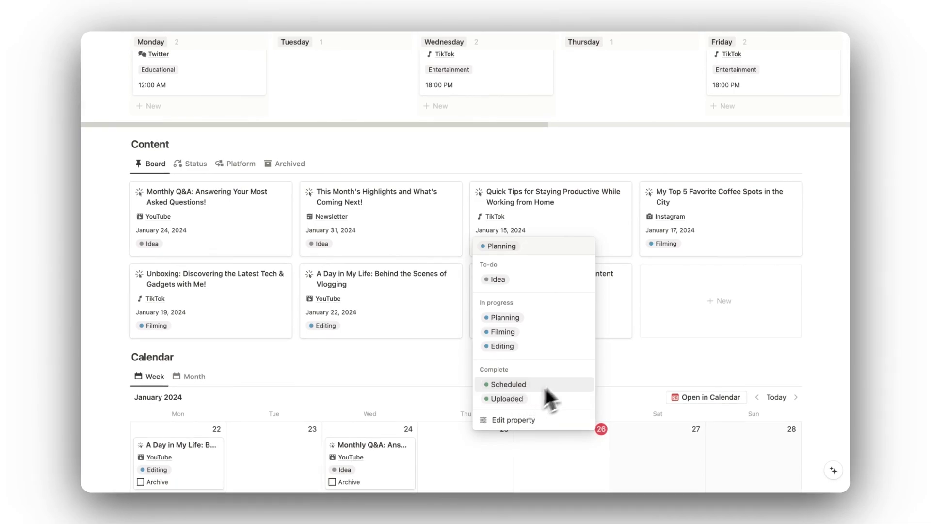
pyautogui.press('Escape')
pyautogui.click(546, 231)
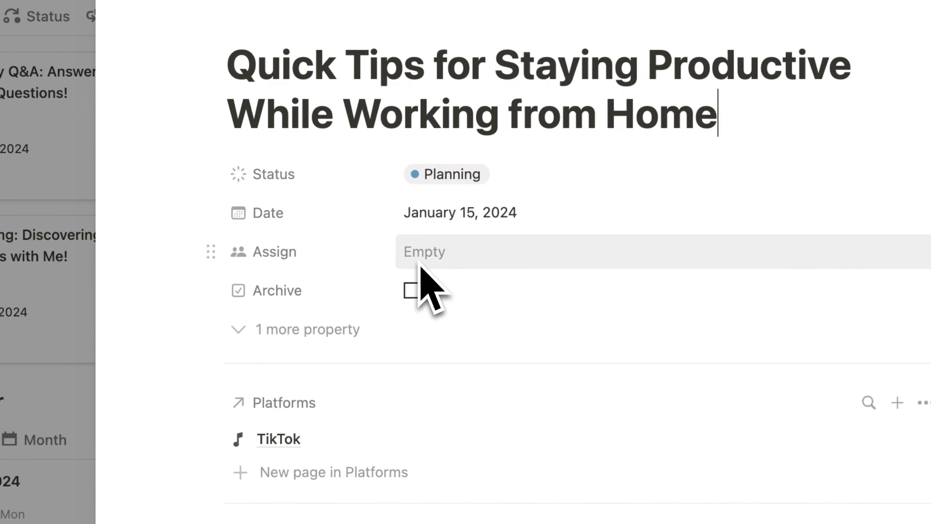
pyautogui.press('Escape')
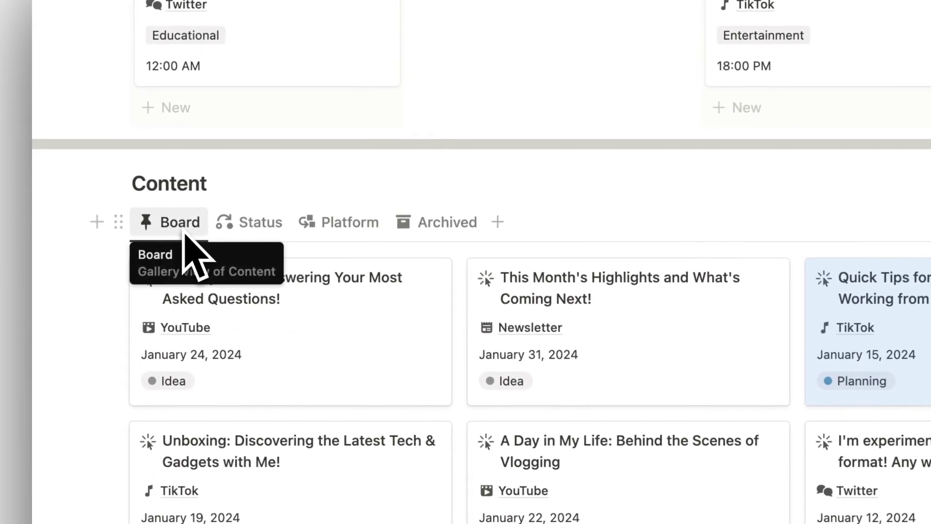
# - Browse posts by Status and Platform, filter to Archived, and open the Throwback Thursday post
pyautogui.click(243, 221)
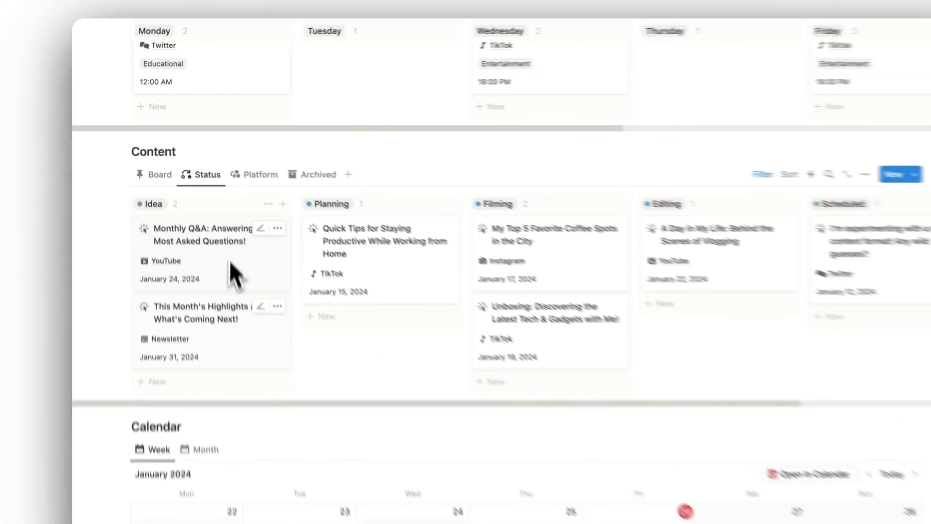
pyautogui.moveTo(211, 309)
pyautogui.mouseDown()
pyautogui.moveTo(343, 308)
pyautogui.moveTo(218, 308)
pyautogui.mouseUp()
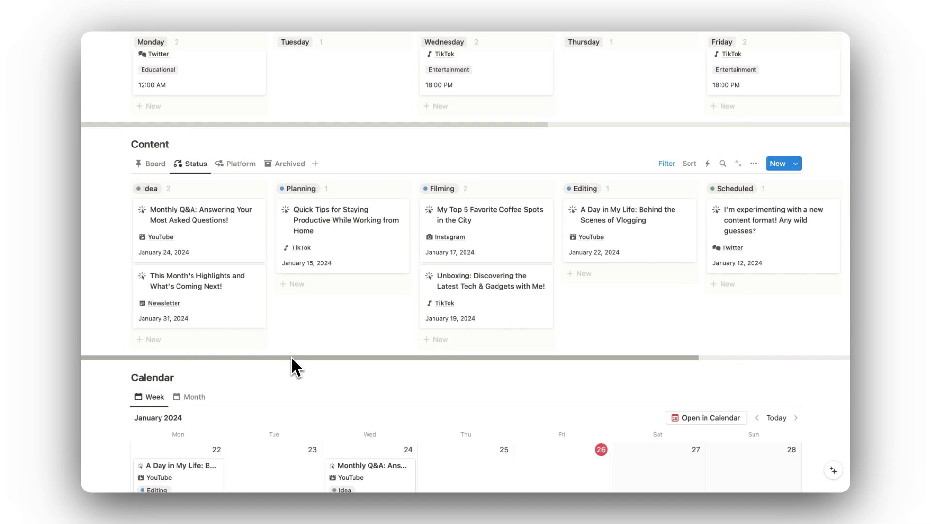
pyautogui.moveTo(291, 356)
pyautogui.mouseDown()
pyautogui.moveTo(343, 358)
pyautogui.moveTo(268, 363)
pyautogui.mouseUp()
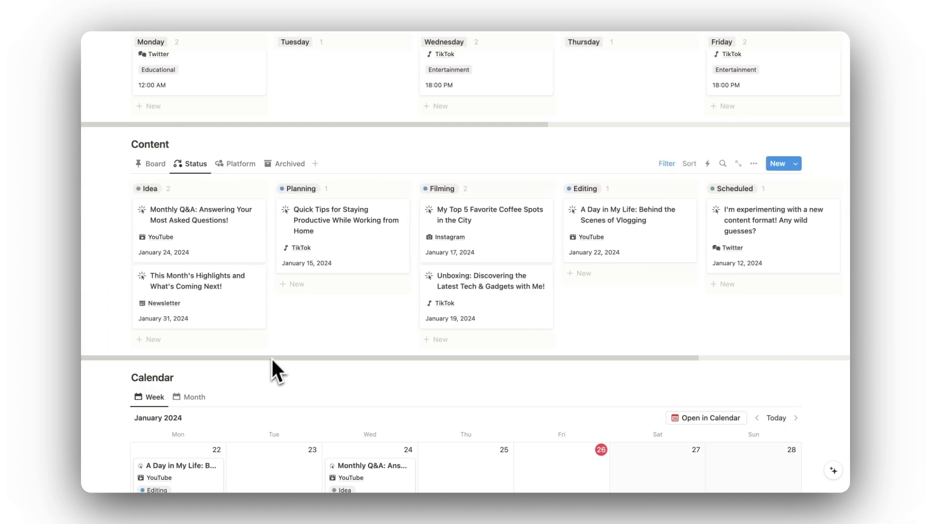
pyautogui.click(238, 166)
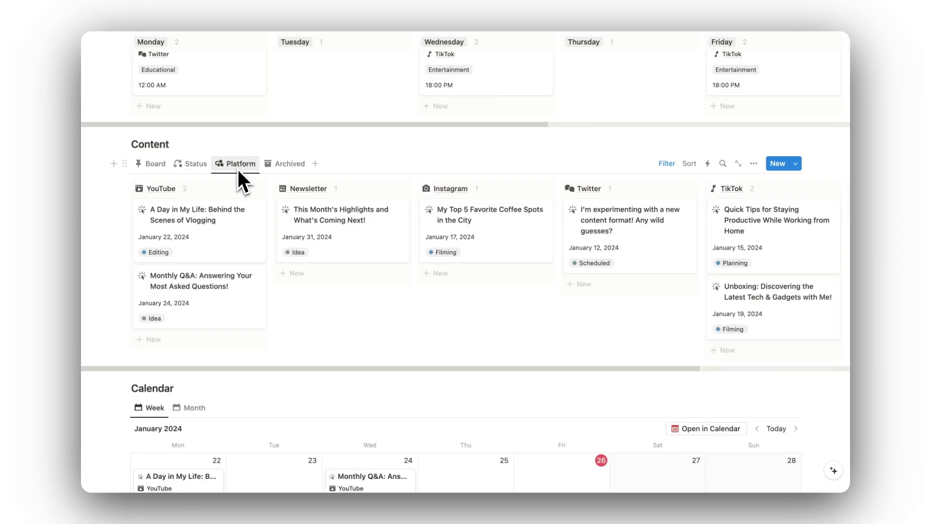
pyautogui.click(284, 165)
pyautogui.moveTo(211, 218)
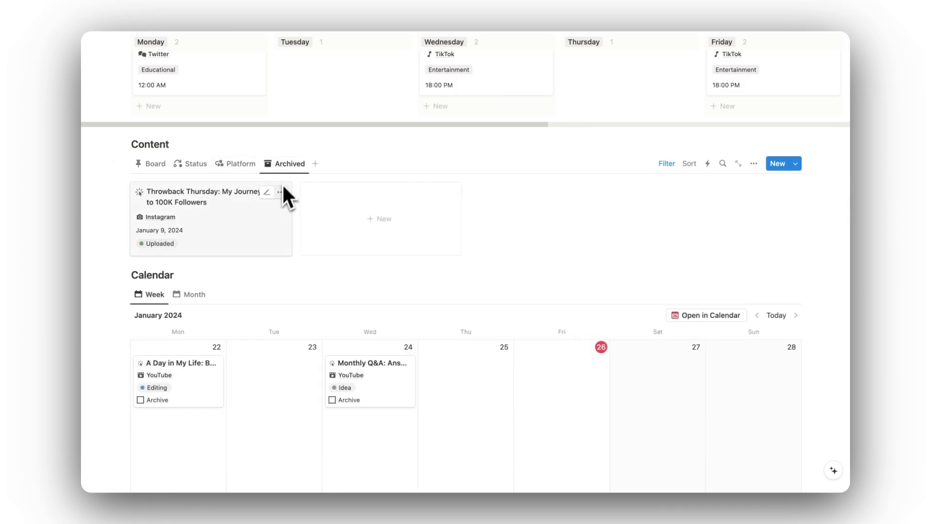
pyautogui.click(242, 221)
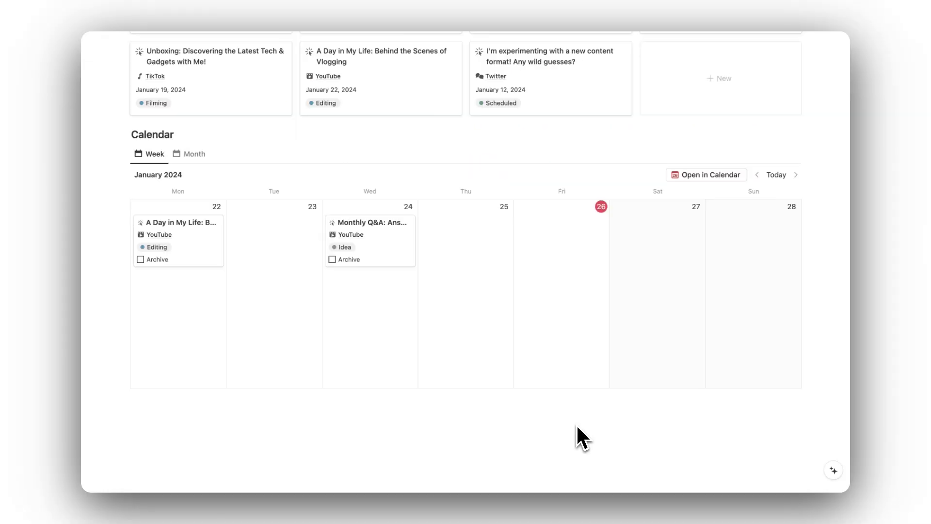
# - Move Monthly Q&A to the 25th and back to the 24th, then show January 2024 as a month
pyautogui.moveTo(394, 258); pyautogui.dragTo(464, 251)
pyautogui.moveTo(539, 259); pyautogui.dragTo(381, 264)
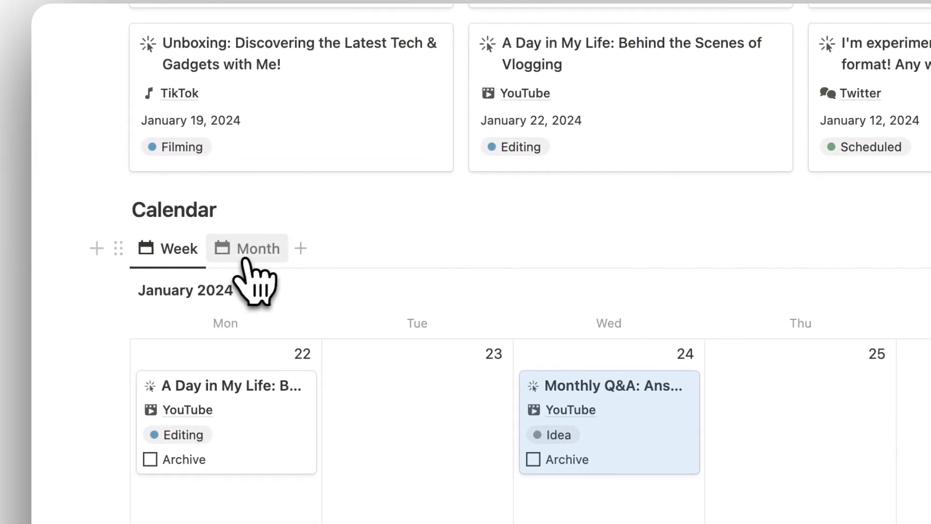
pyautogui.click(250, 269)
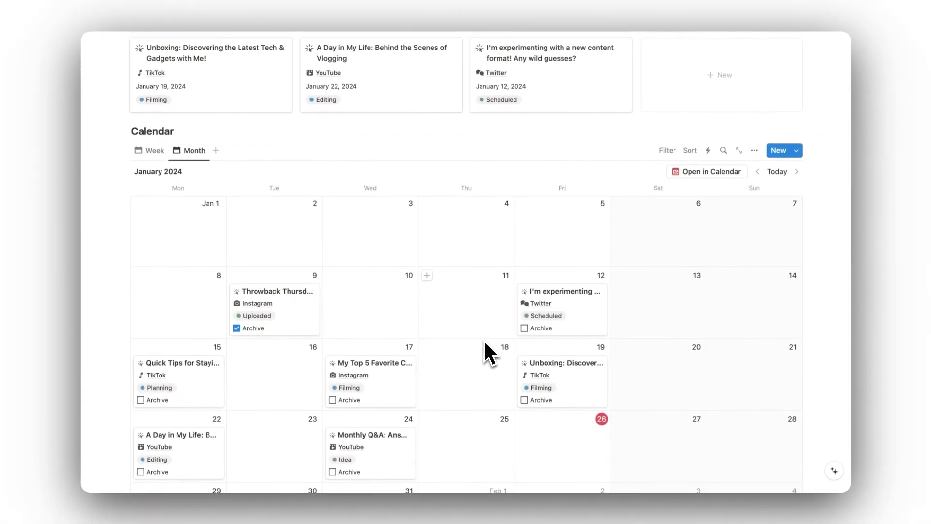
pyautogui.scroll(-3, 484, 340)
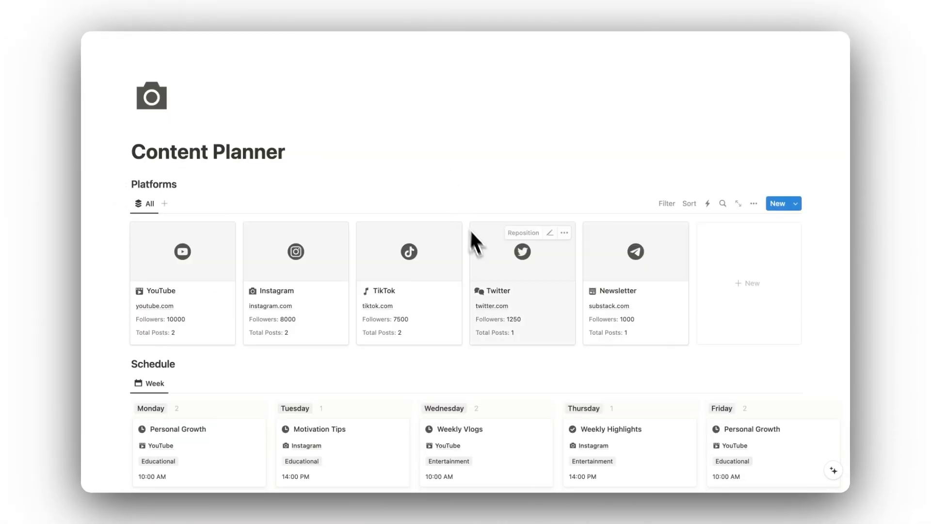
pyautogui.scroll(-5, 271, 368)
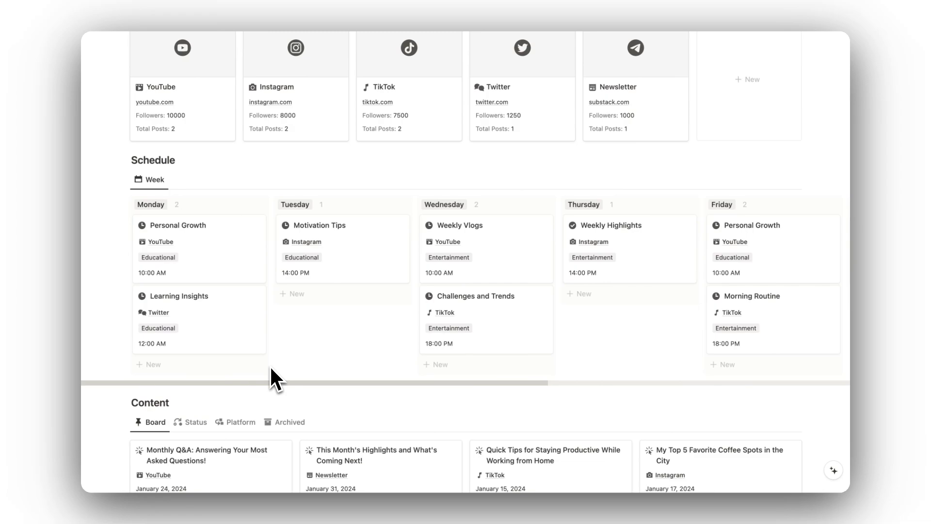
pyautogui.moveTo(285, 383)
pyautogui.mouseDown()
pyautogui.moveTo(512, 385)
pyautogui.moveTo(298, 386)
pyautogui.mouseUp()
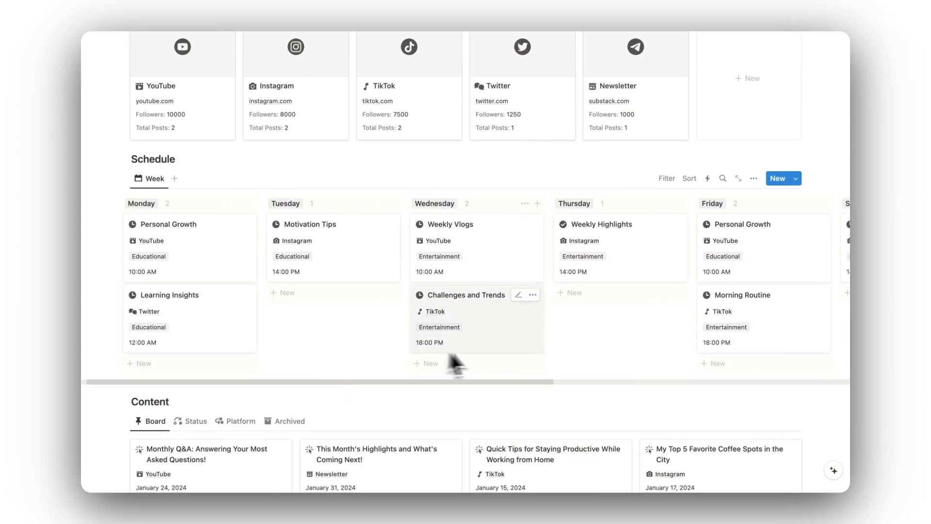
pyautogui.scroll(-4, 453, 357)
# - Switch the Content database to its Status grouping view
pyautogui.click(193, 142)
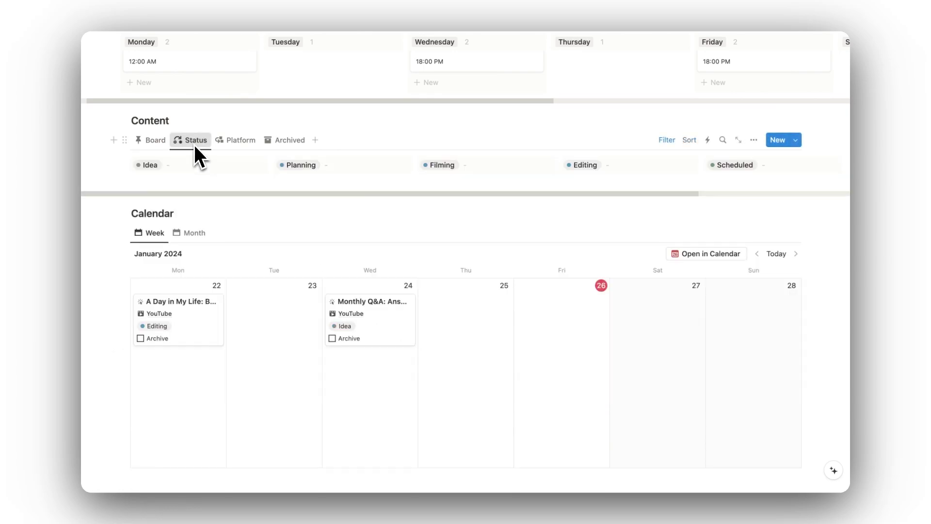